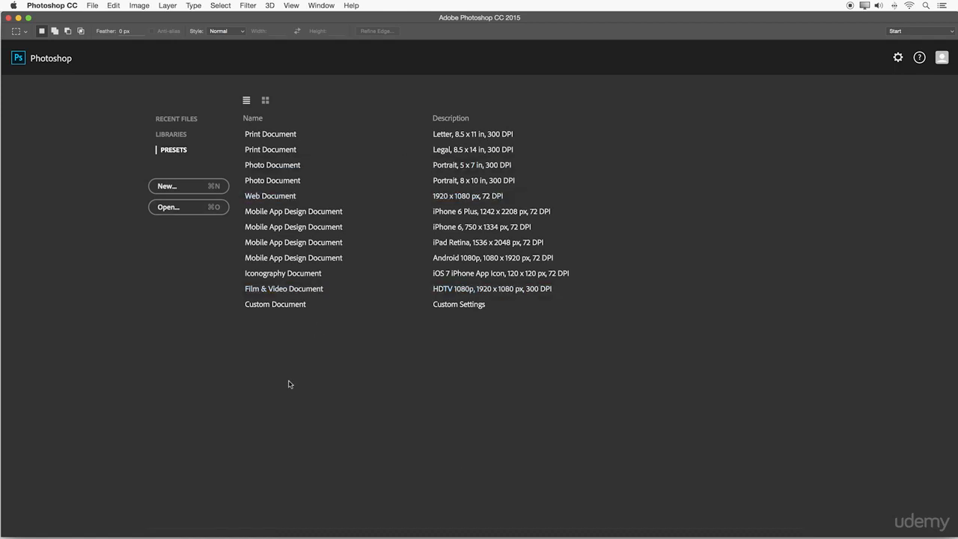
Switch the workspace from Start to Retutpro_Workspace
left_click(925, 30)
mouse_move(916, 7)
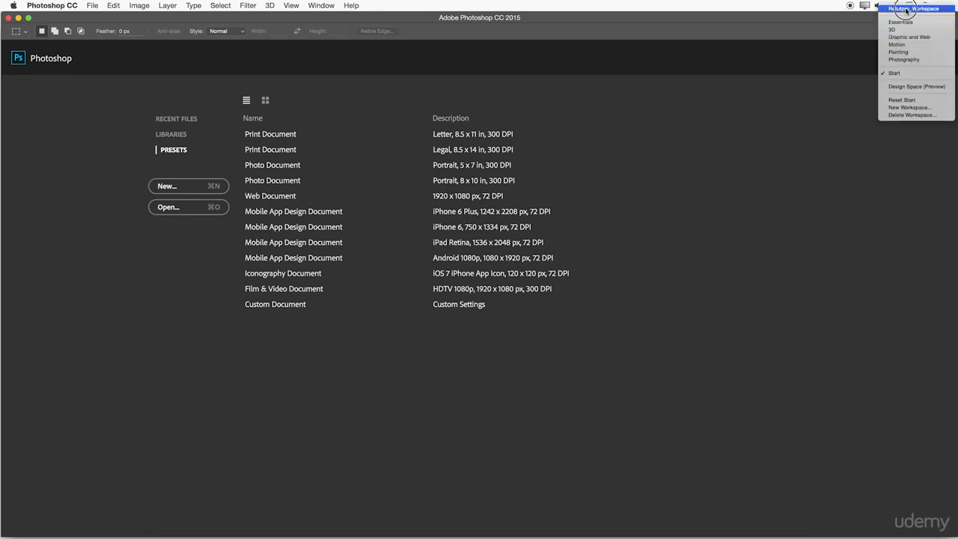
left_click(908, 10)
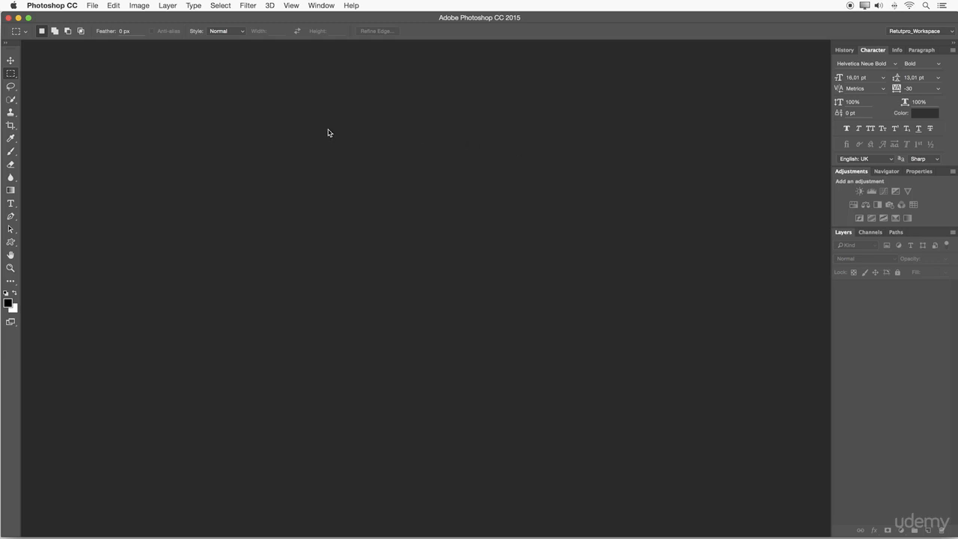
Undock the Tools panel and the group holding Character, Adjustments and Layers, and close both
left_click_drag(13, 47, 99, 92)
left_click(99, 90)
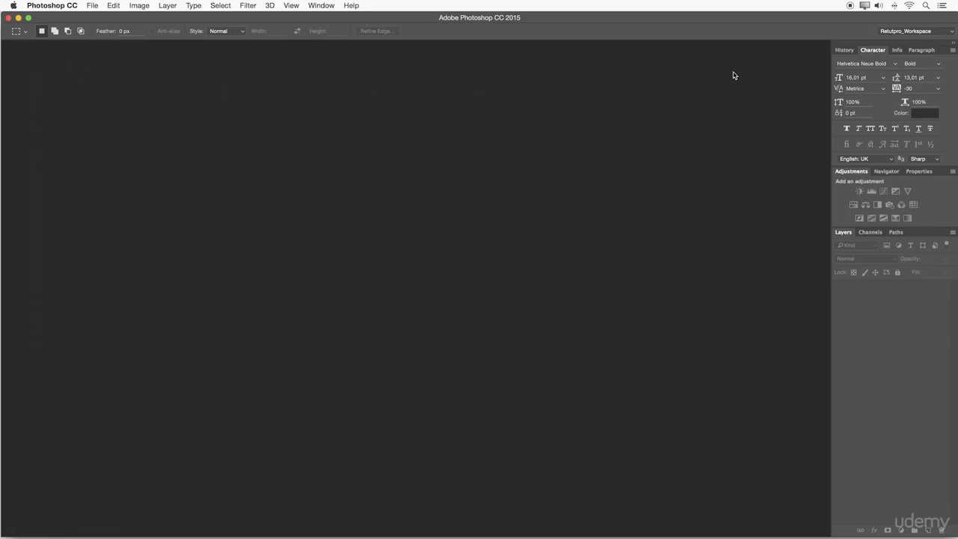
left_click_drag(838, 43, 665, 101)
left_click(662, 99)
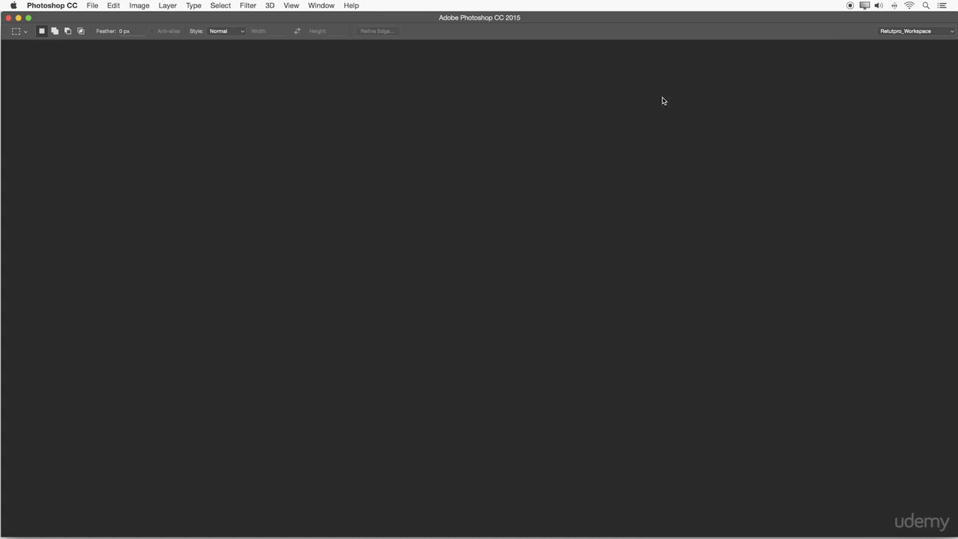
Hide the Application Frame and the Options bar so only the desktop remains behind the program
left_click(325, 5)
left_click(349, 363)
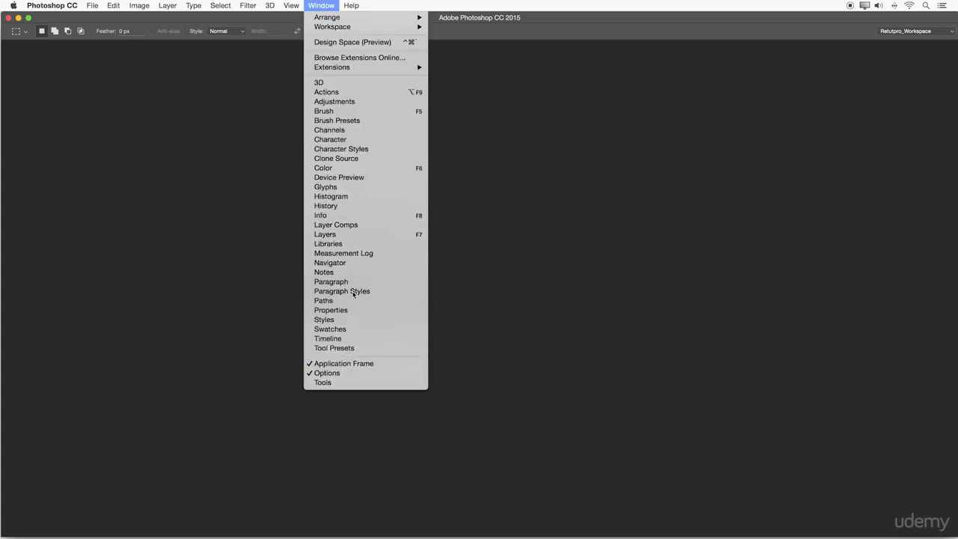
left_click(318, 5)
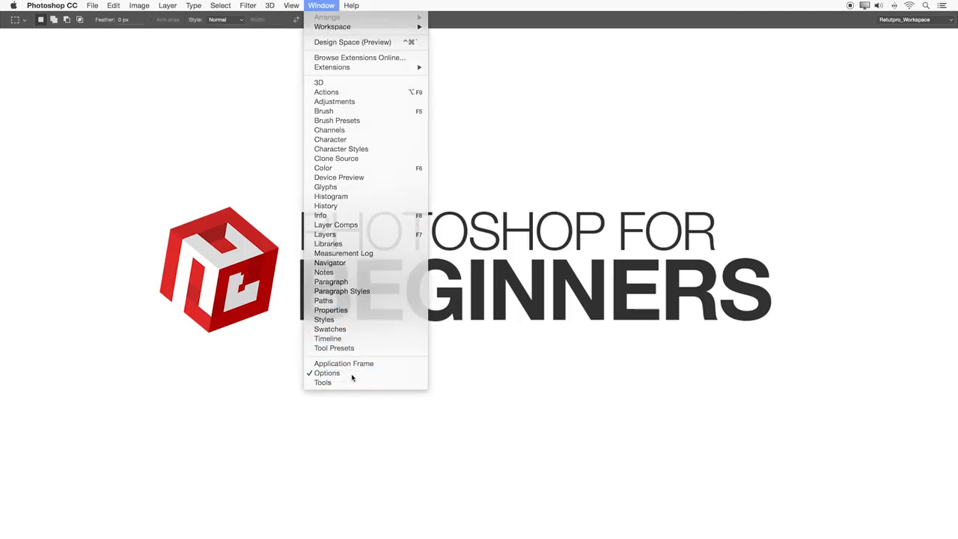
left_click(326, 373)
left_click(326, 164)
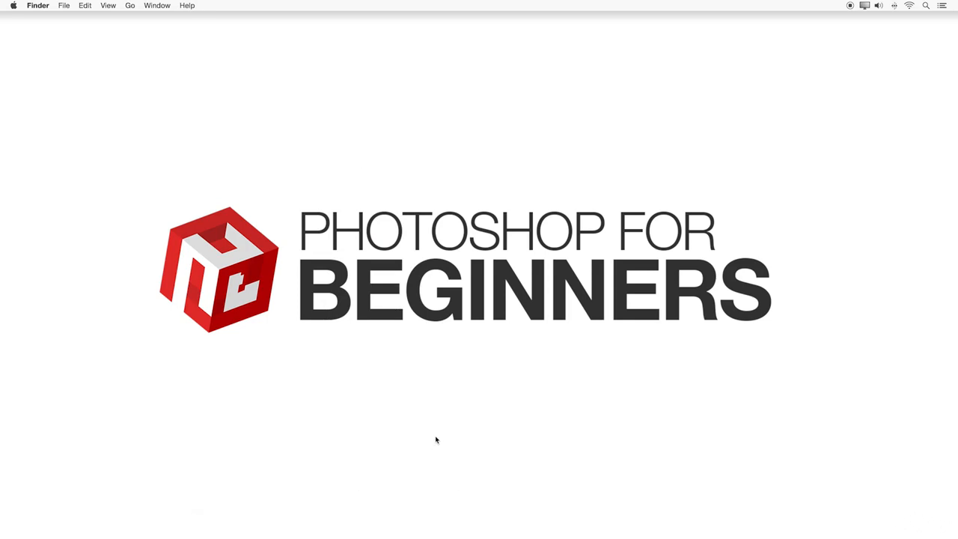
Go from the desktop to Adobe Photoshop CC 2015 and turn the Application Frame on
mouse_move(393, 536)
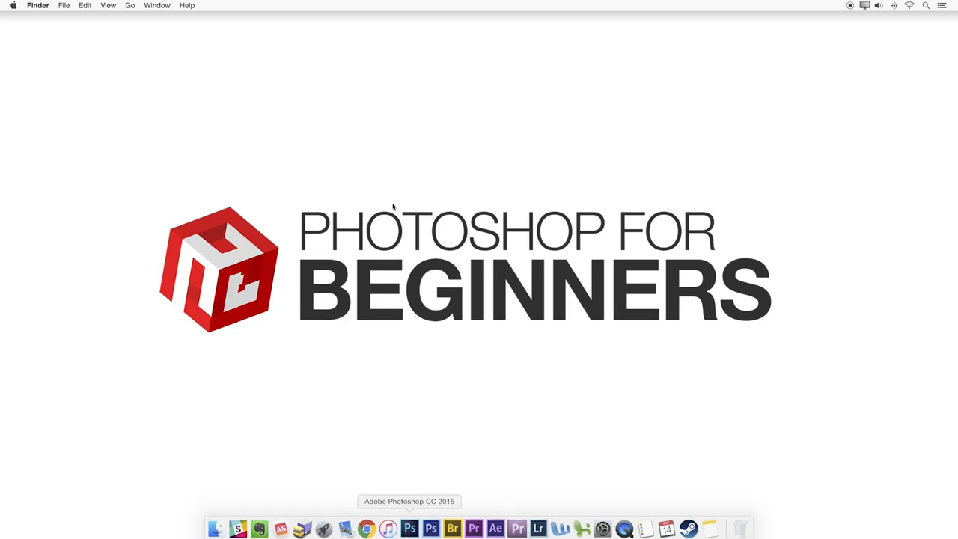
left_click(407, 524)
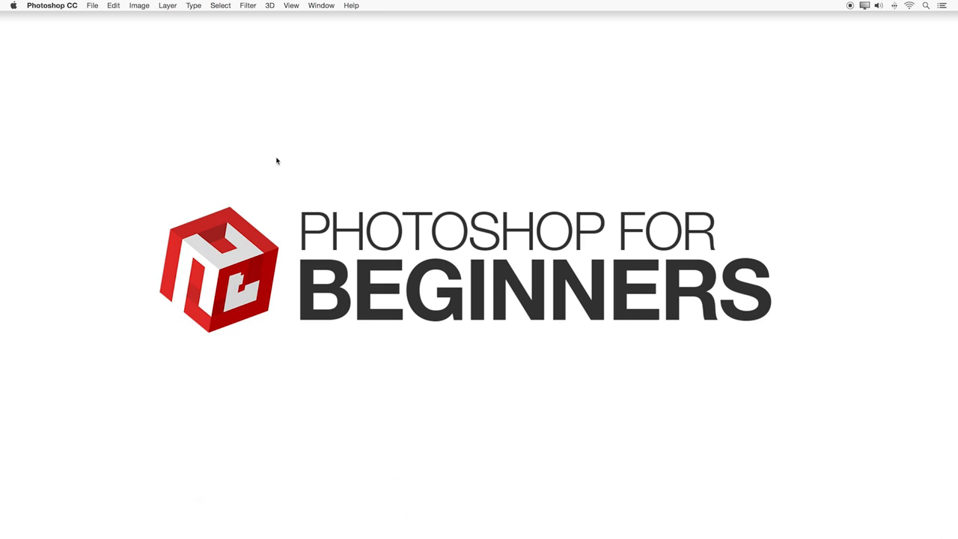
left_click(113, 5)
mouse_move(290, 4)
mouse_move(329, 4)
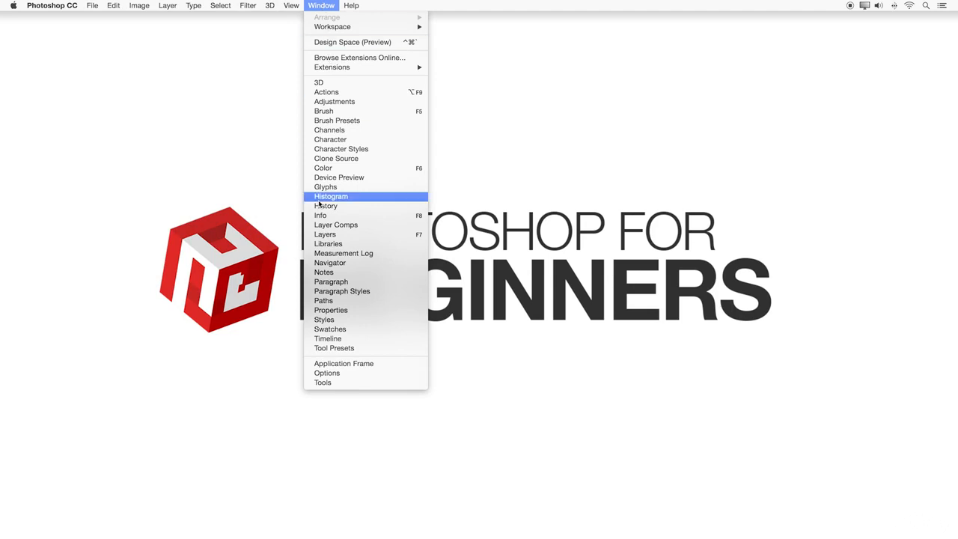
left_click(354, 365)
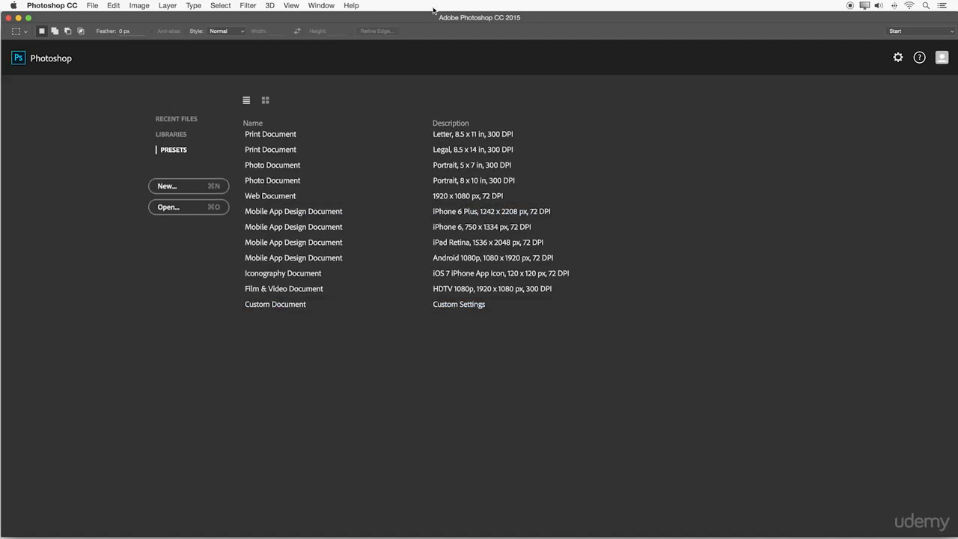
Change the active workspace from Start to Retutpro_Workspace again
left_click(951, 31)
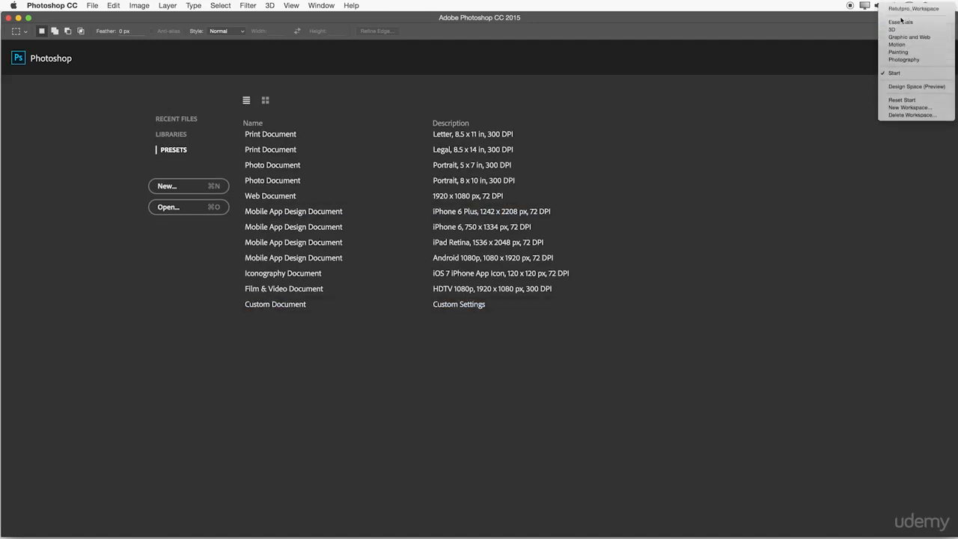
left_click(905, 18)
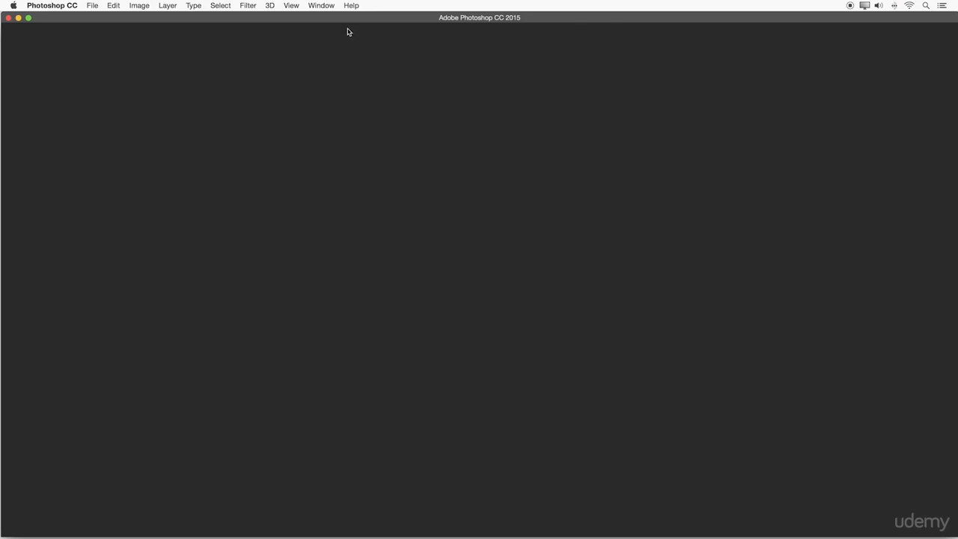
Fit the application window to the screen, and minimize and restore it
left_click(28, 18)
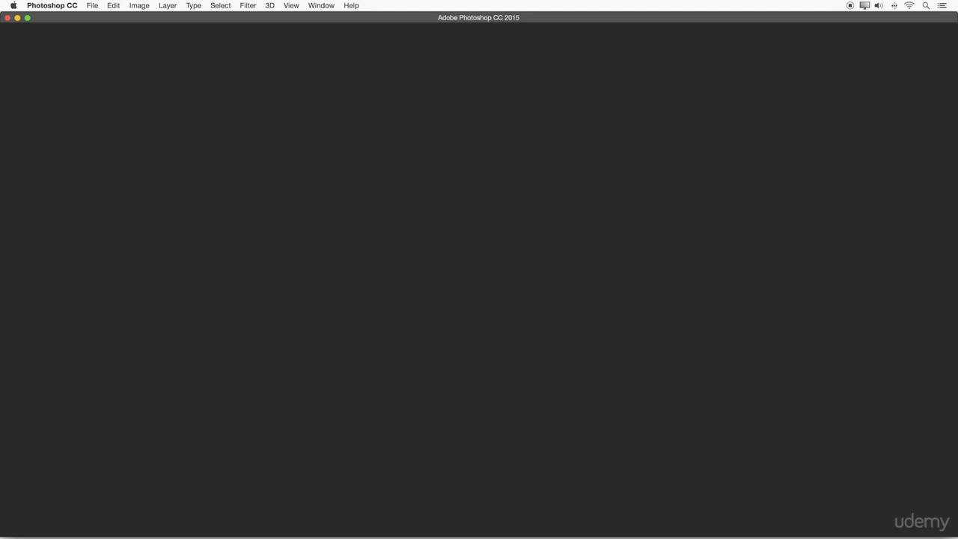
left_click(16, 18)
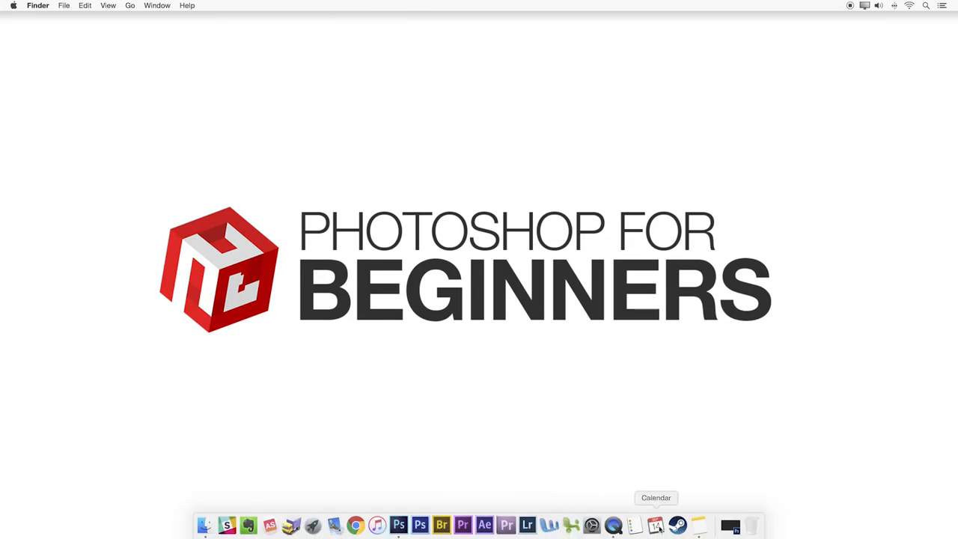
left_click(729, 528)
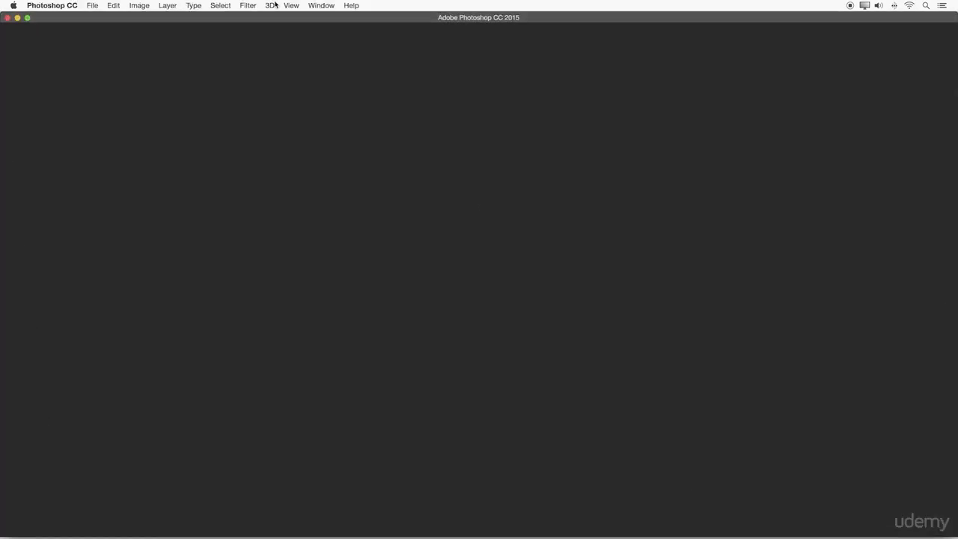
Turn the Application Frame off and on again, and return to Retutpro_Workspace
left_click(321, 6)
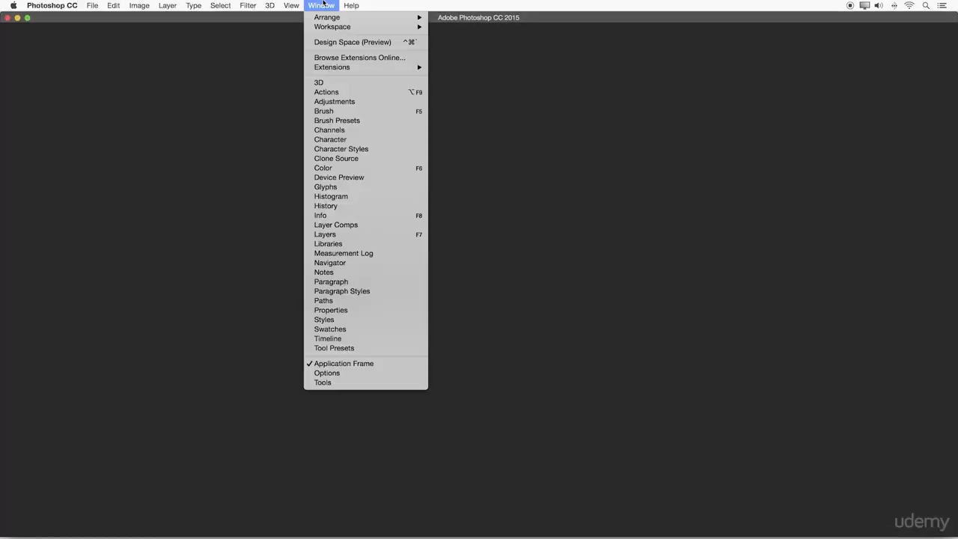
left_click(336, 366)
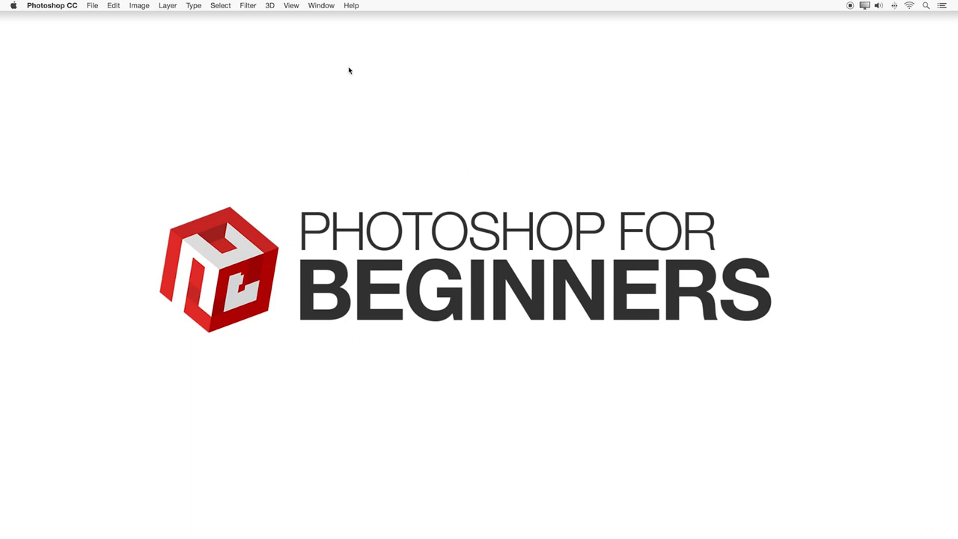
left_click(319, 6)
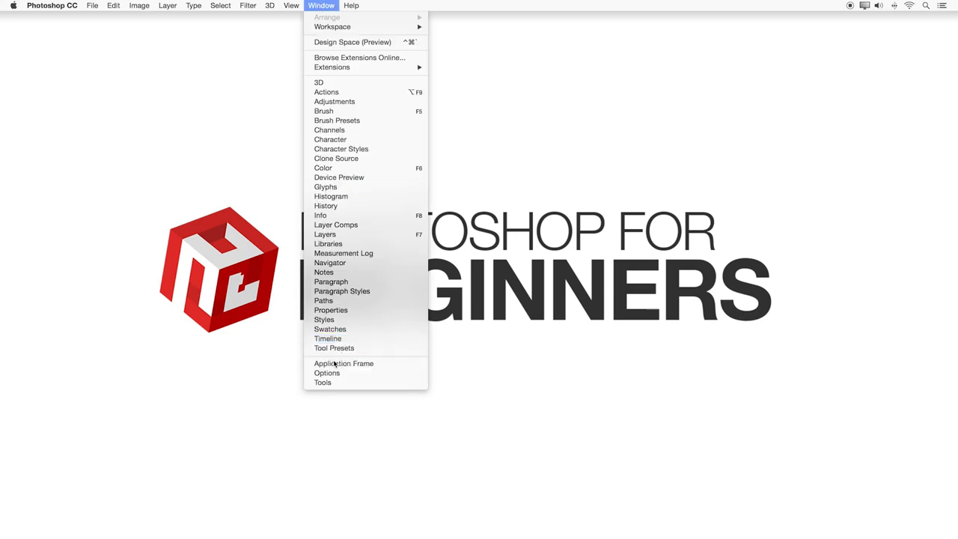
left_click(334, 364)
left_click(946, 34)
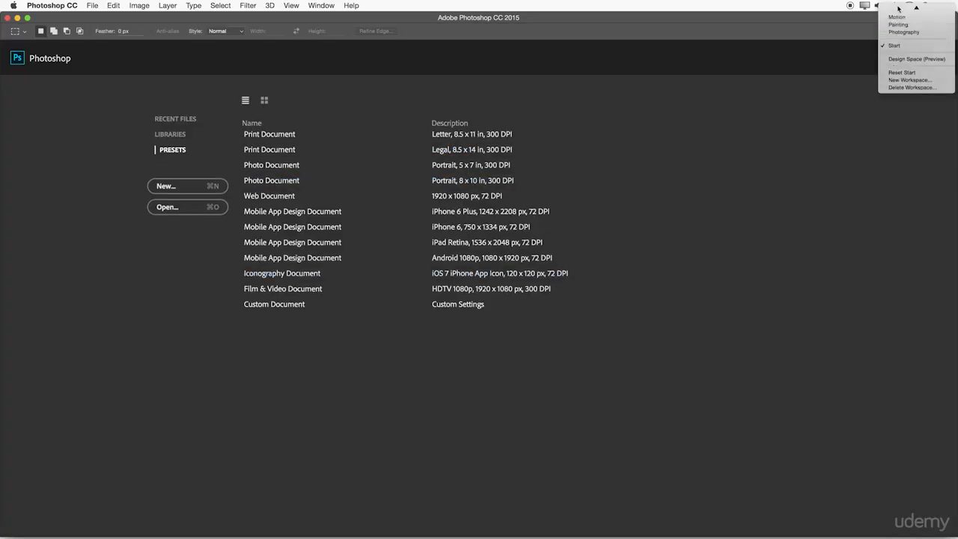
left_click(898, 13)
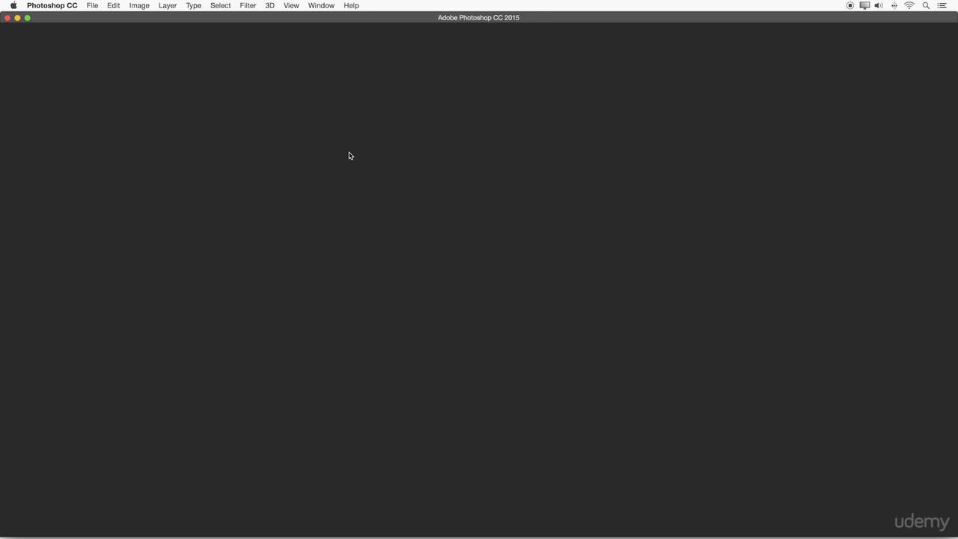
Show the Options bar and the Tools panel, and move the floating Tools panel close to the left edge of the workspace
left_click(320, 4)
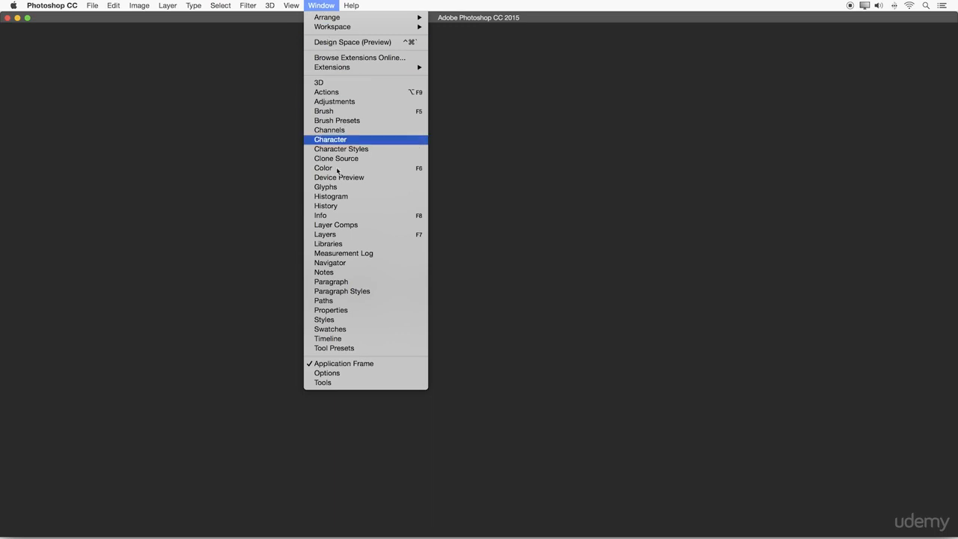
left_click(334, 372)
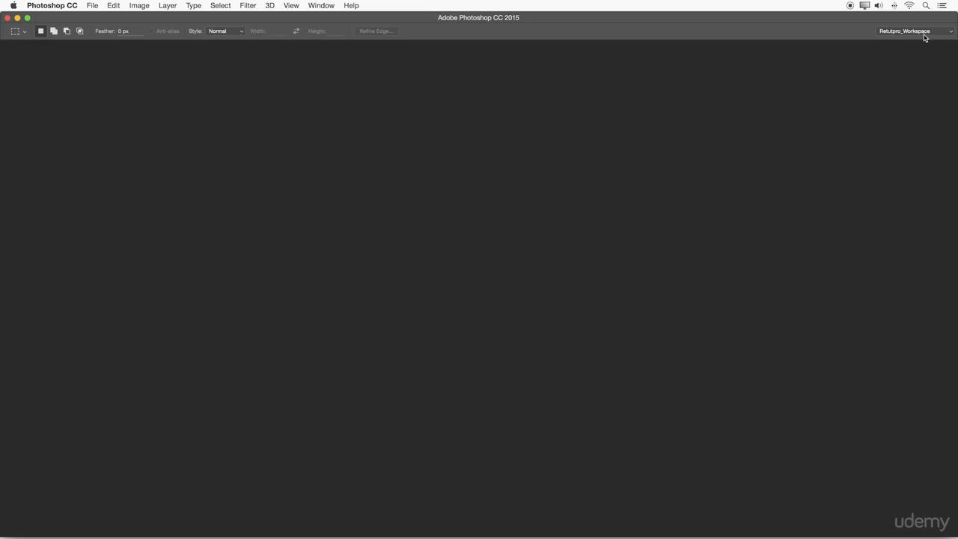
left_click(323, 4)
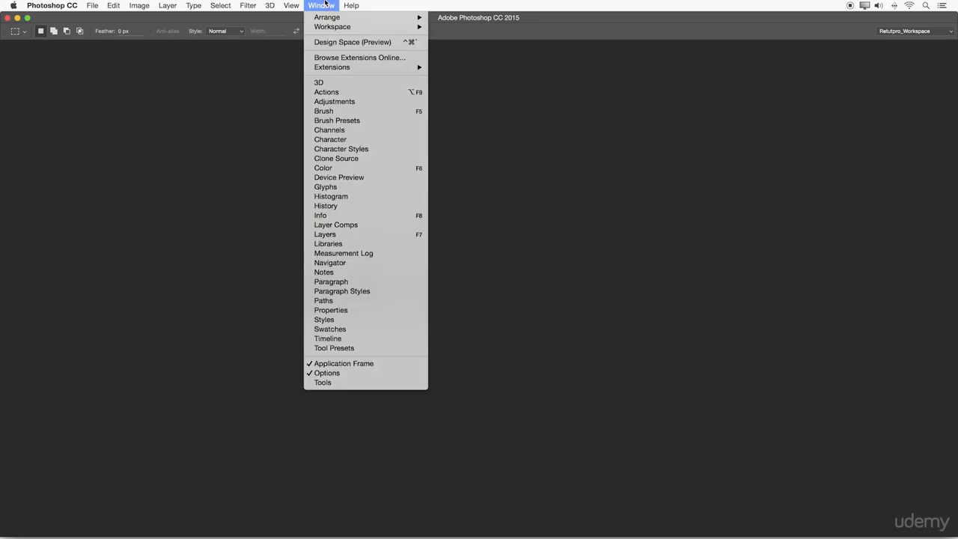
left_click(332, 384)
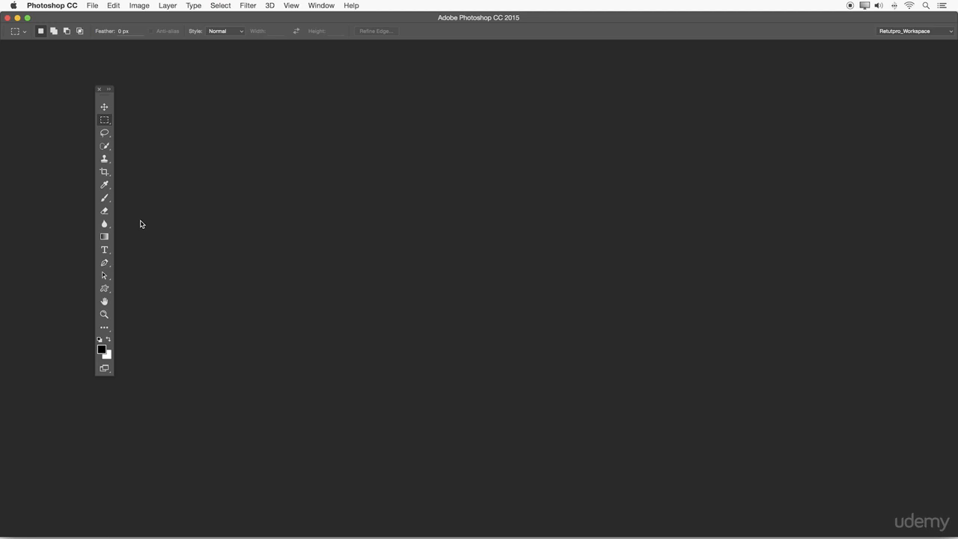
left_click_drag(105, 89, 30, 76)
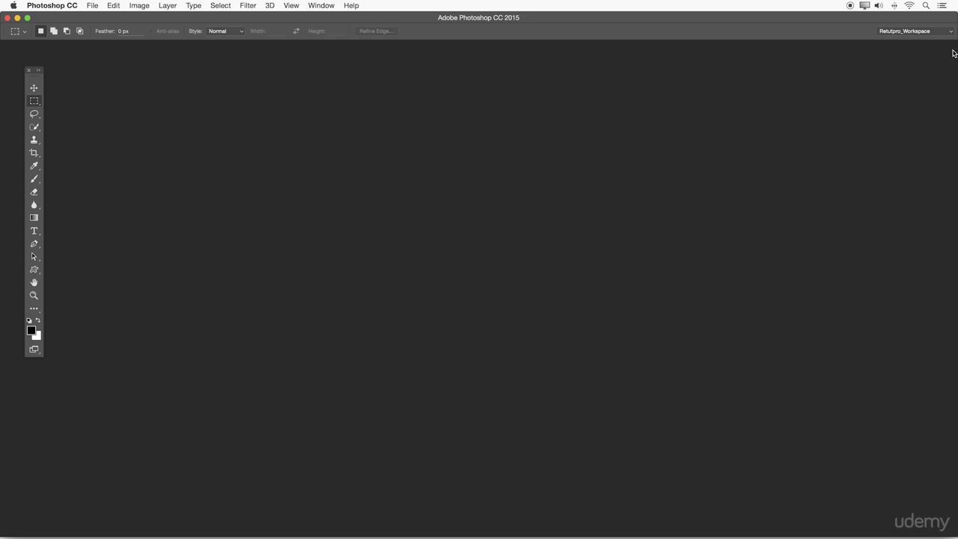
Show the Adjustments panel with its group and move the floating group up toward the middle of the workspace
left_click(321, 5)
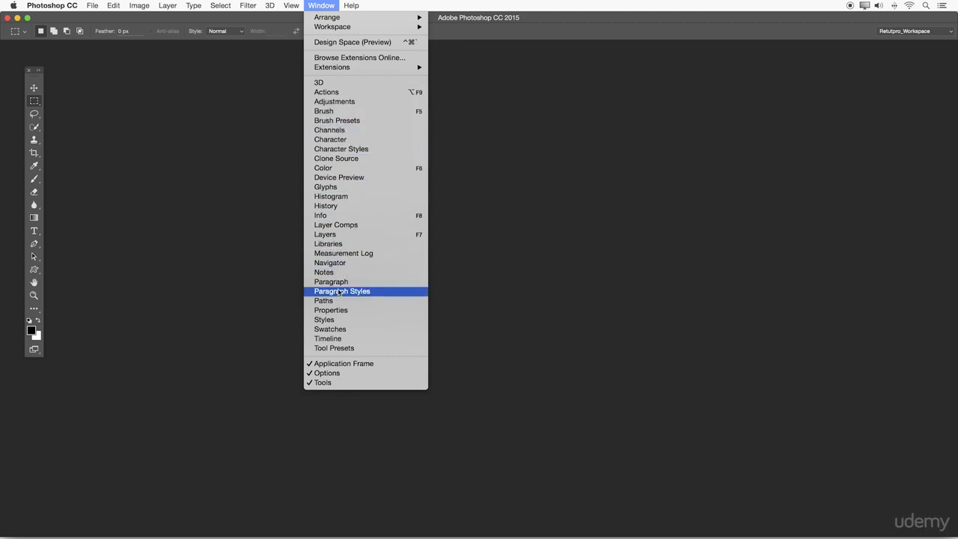
left_click(348, 102)
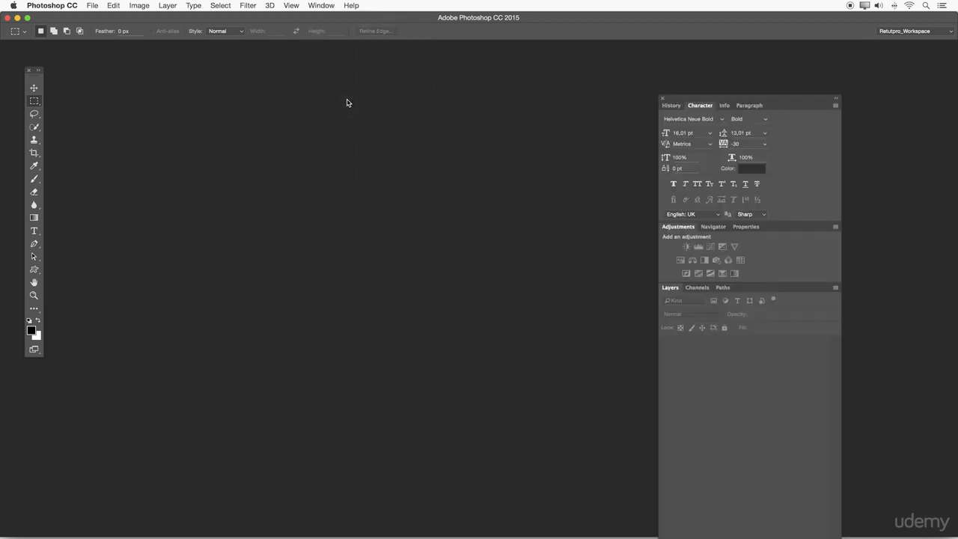
left_click(706, 95)
left_click_drag(706, 95, 560, 20)
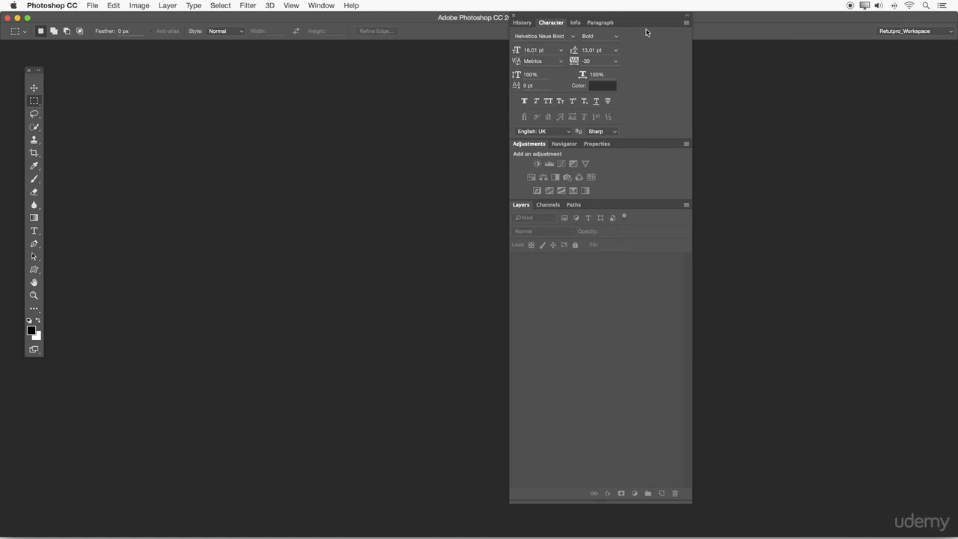
left_click(944, 32)
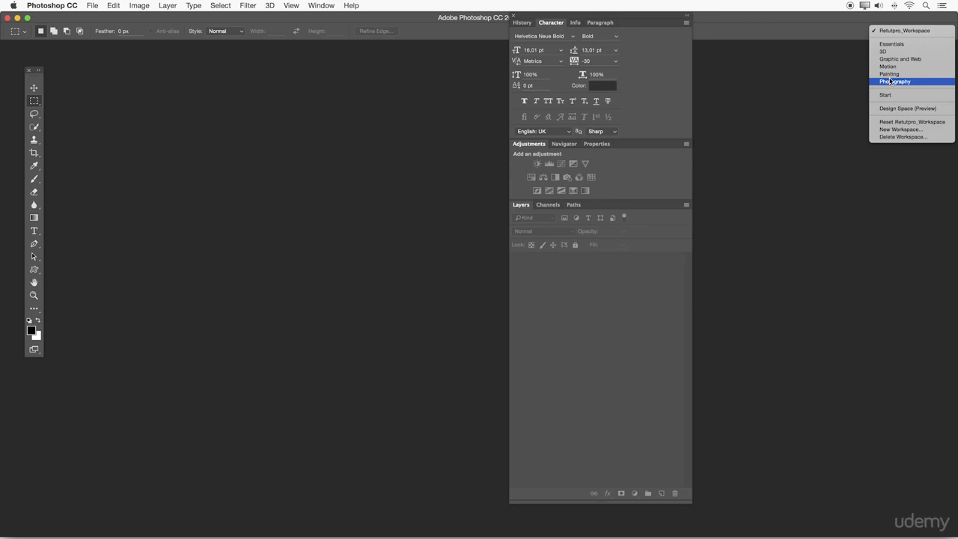
left_click(657, 16)
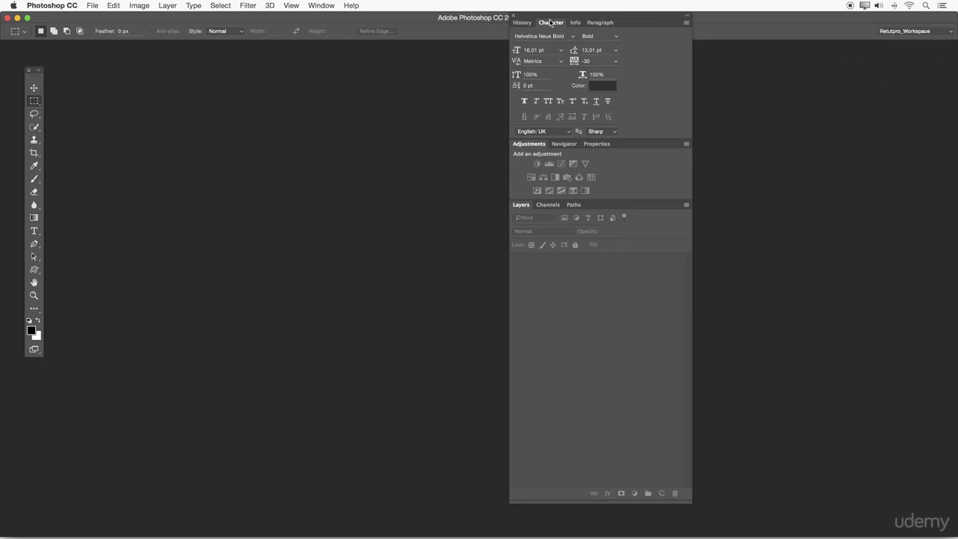
Detach the History and Character panels from the floating group and place them separately, with Character below History
left_click_drag(540, 15, 540, 21)
left_click(524, 28)
left_click(551, 28)
left_click(575, 28)
left_click_drag(524, 27, 310, 87)
left_click_drag(525, 28, 254, 231)
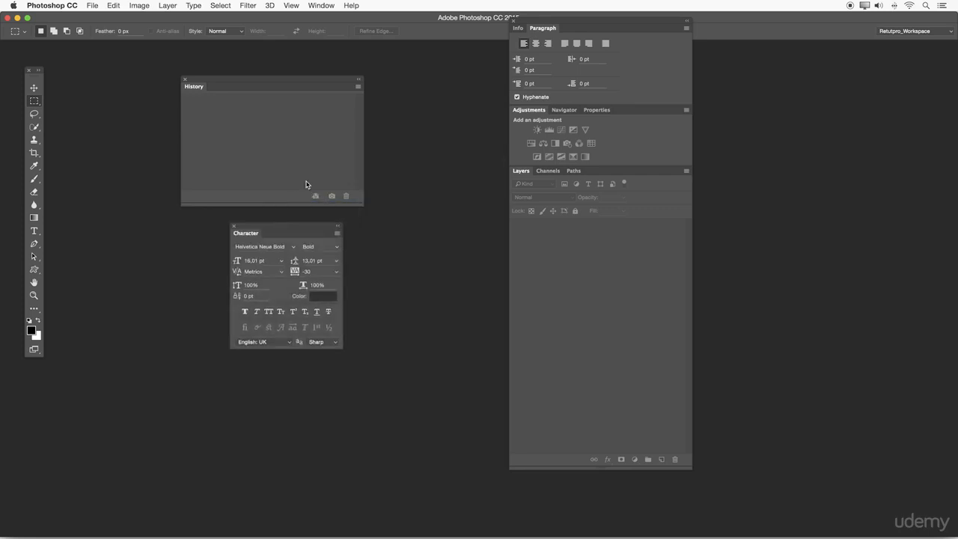
Show the Channels panel, and bring the Layers panel back to the front of its group
left_click(317, 6)
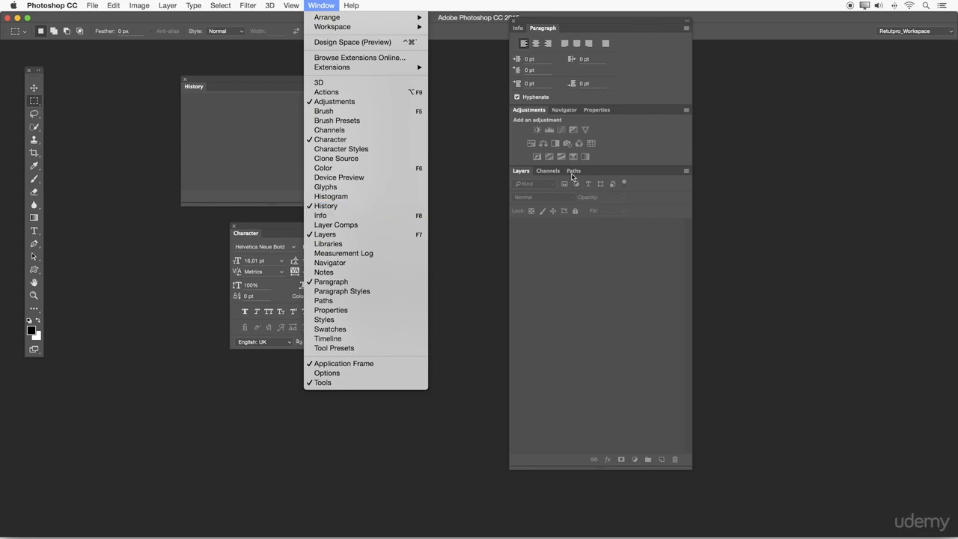
left_click(471, 62)
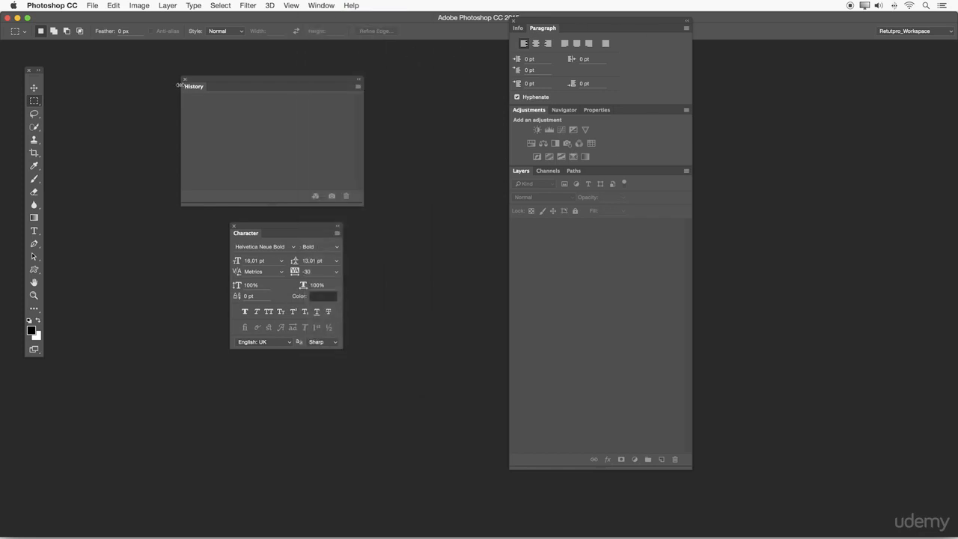
left_click(329, 4)
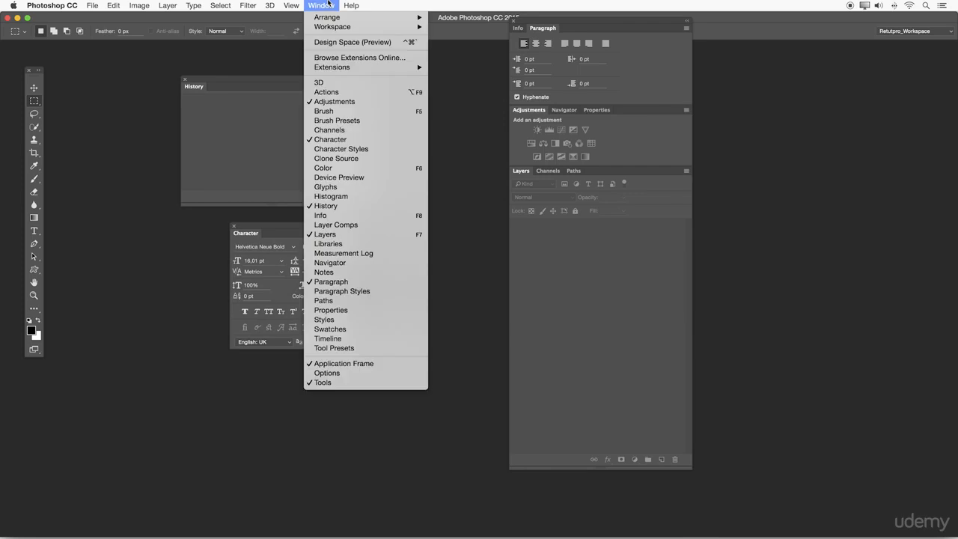
left_click(335, 130)
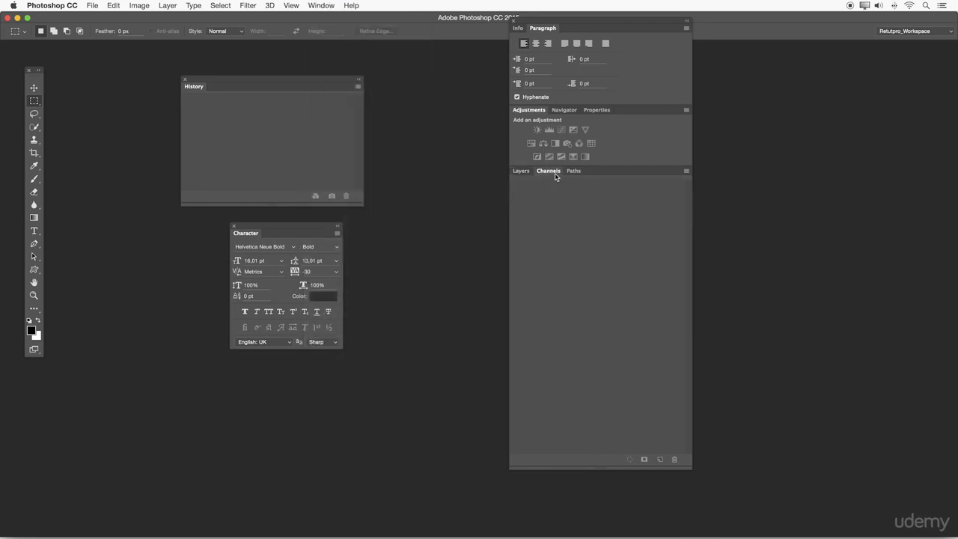
left_click(520, 170)
Regroup the History and Character panels with Info and Paragraph, and shift the floating panel group slightly right
left_click_drag(200, 93, 524, 31)
left_click_drag(244, 238, 548, 30)
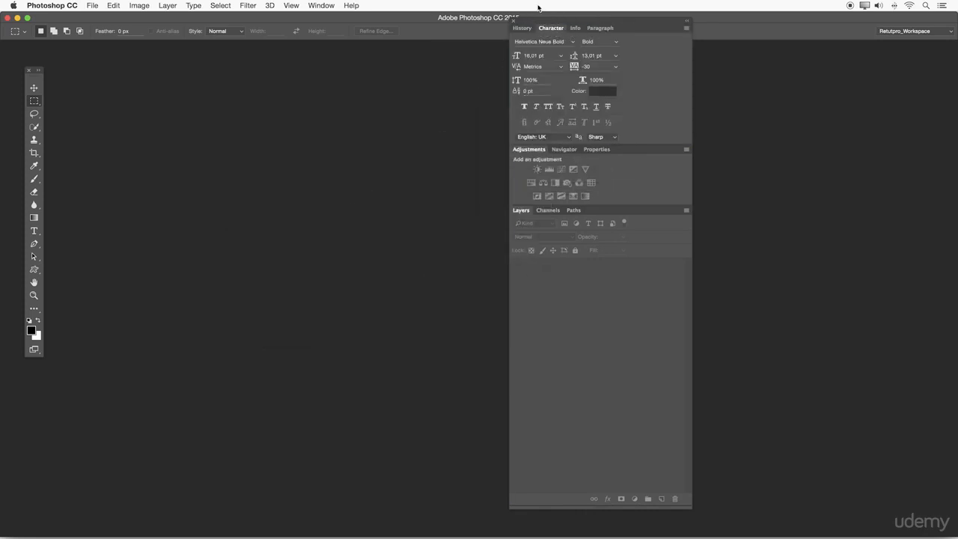
left_click_drag(564, 22, 606, 30)
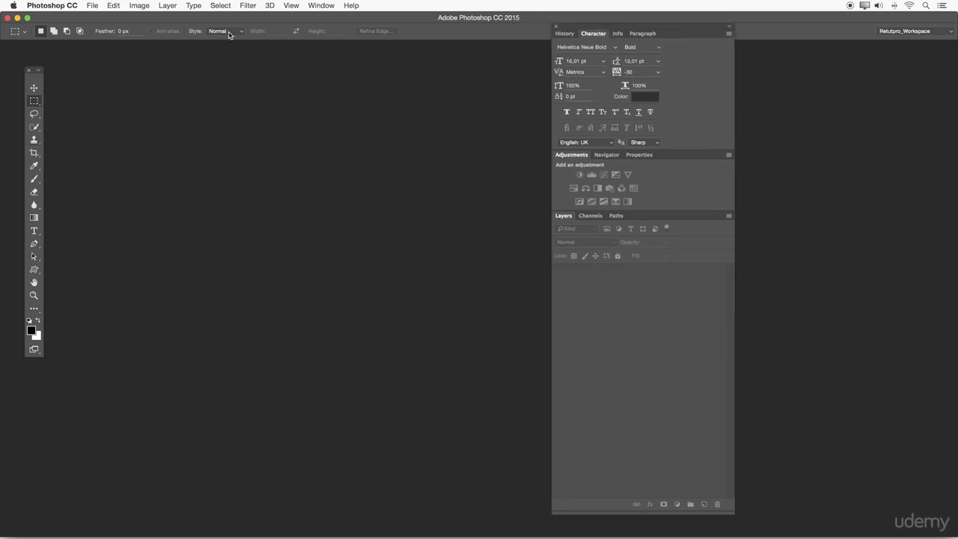
Dock the floating panel group to the right edge of the workspace and the Tools panel to the left edge
left_click_drag(601, 28, 952, 109)
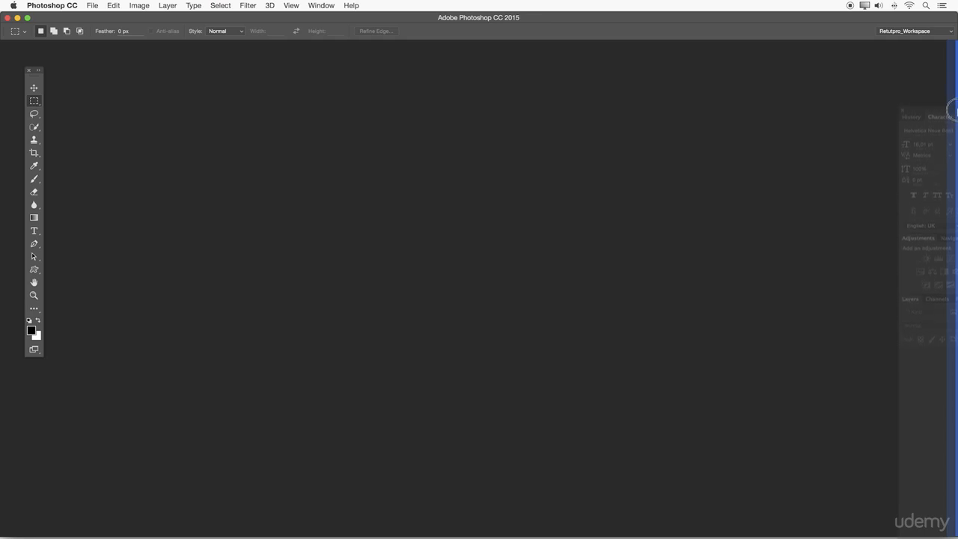
left_click_drag(953, 109, 952, 108)
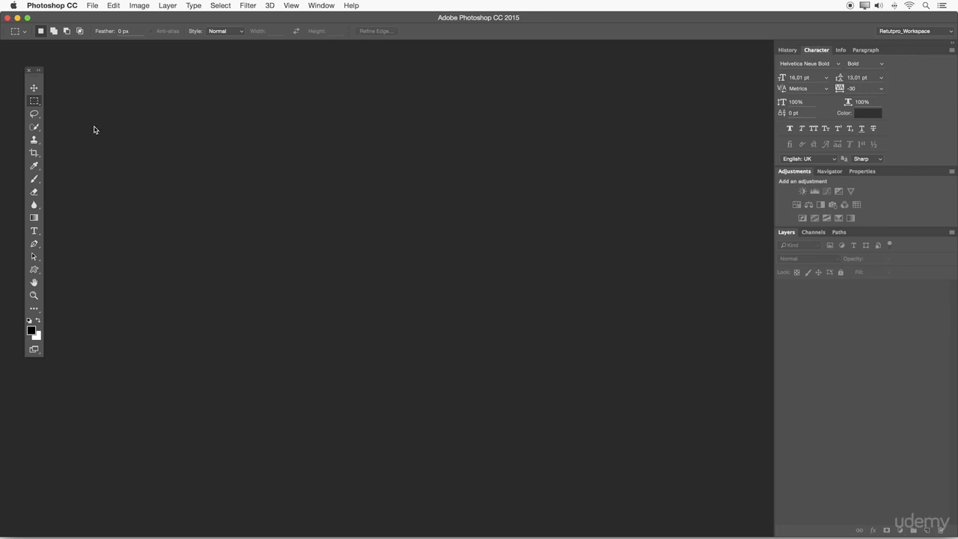
left_click_drag(35, 76, 6, 60)
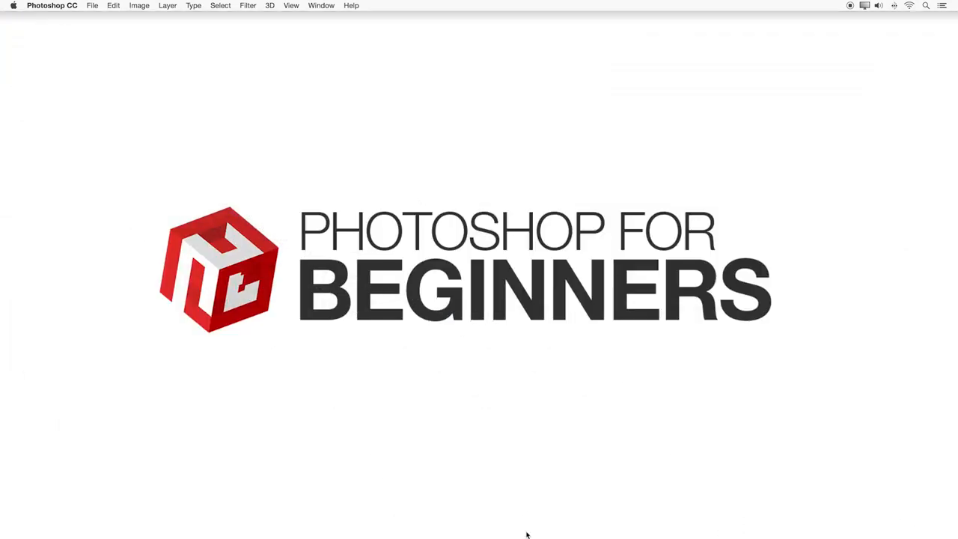
Restore the minimized Photoshop window from the Dock
mouse_move(527, 535)
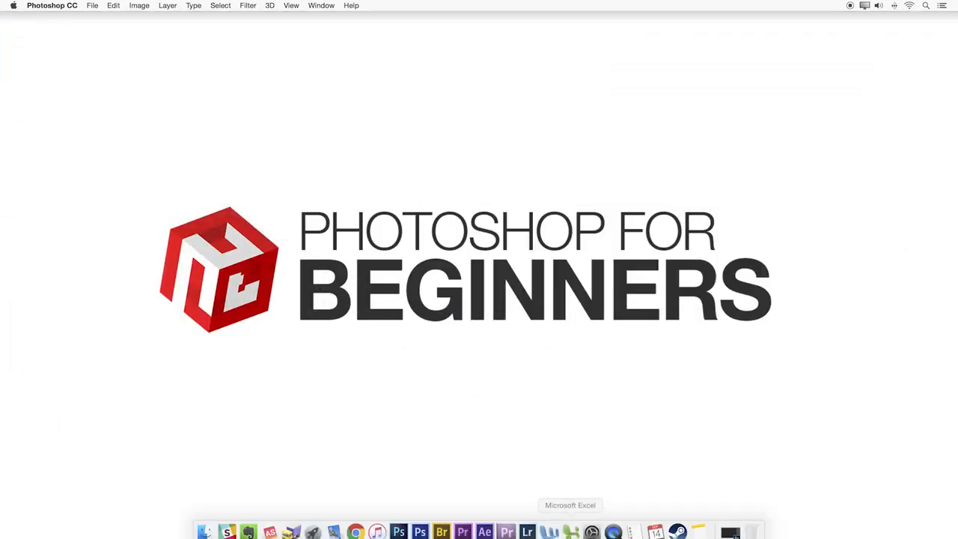
left_click(731, 527)
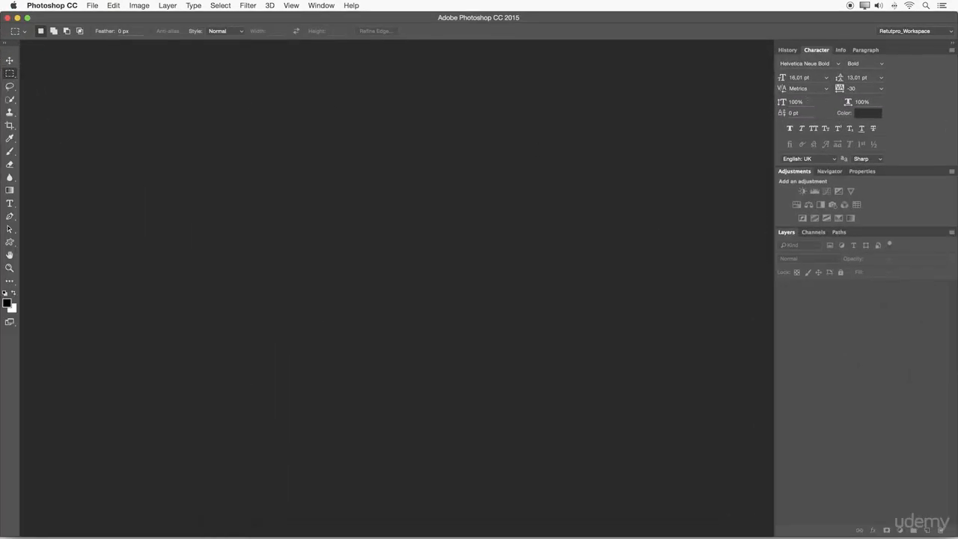
Turn the Application Frame off, switch to Finder through the exposed desktop, and return to Adobe Photoshop CC 2015
left_click(316, 5)
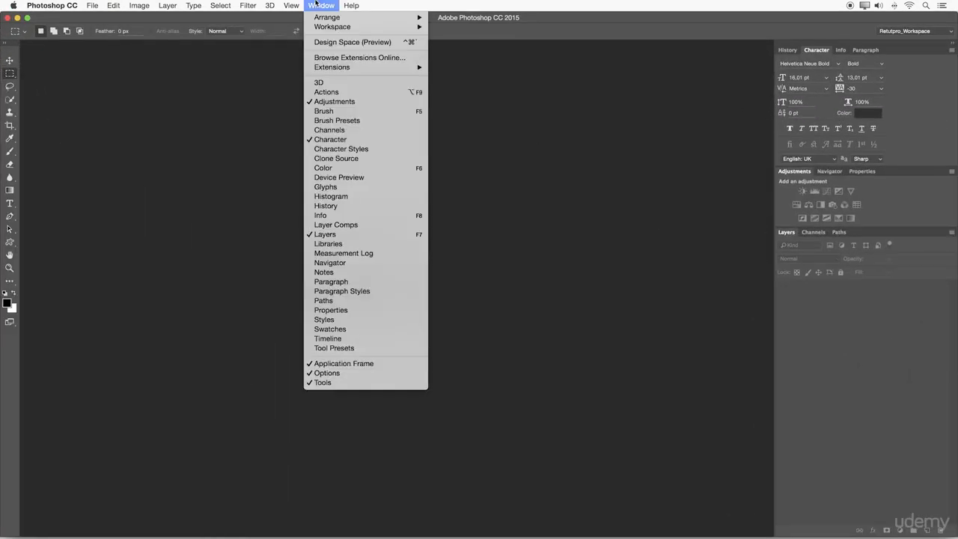
left_click(340, 362)
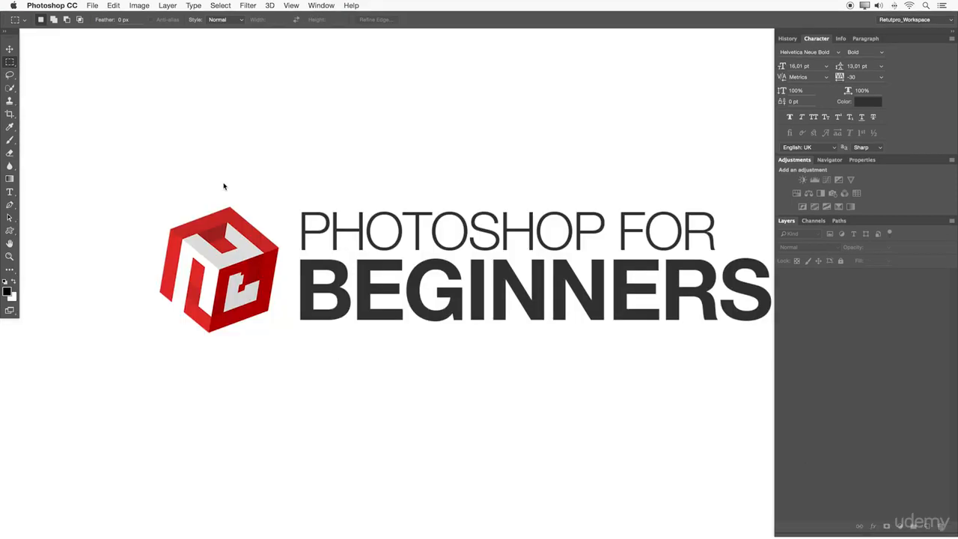
left_click(297, 142)
mouse_move(480, 535)
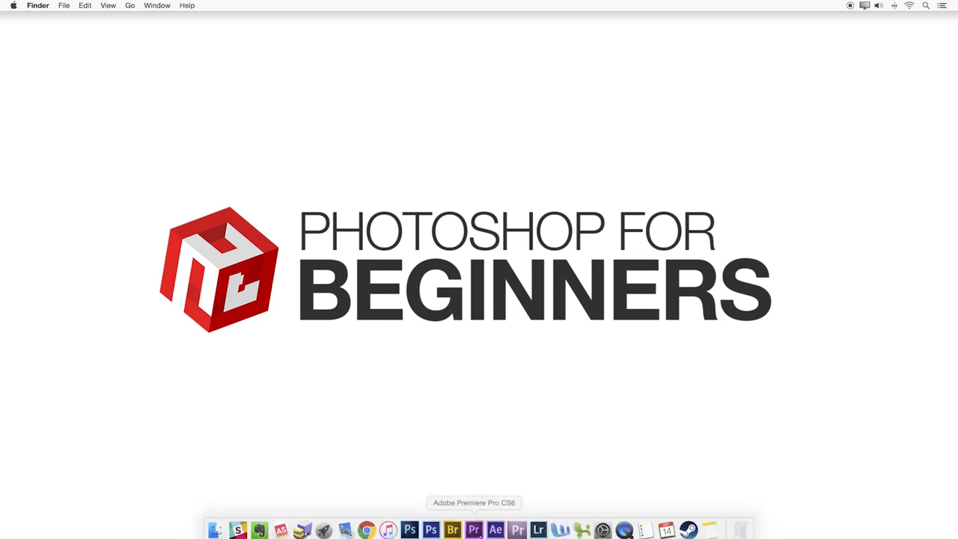
left_click(411, 526)
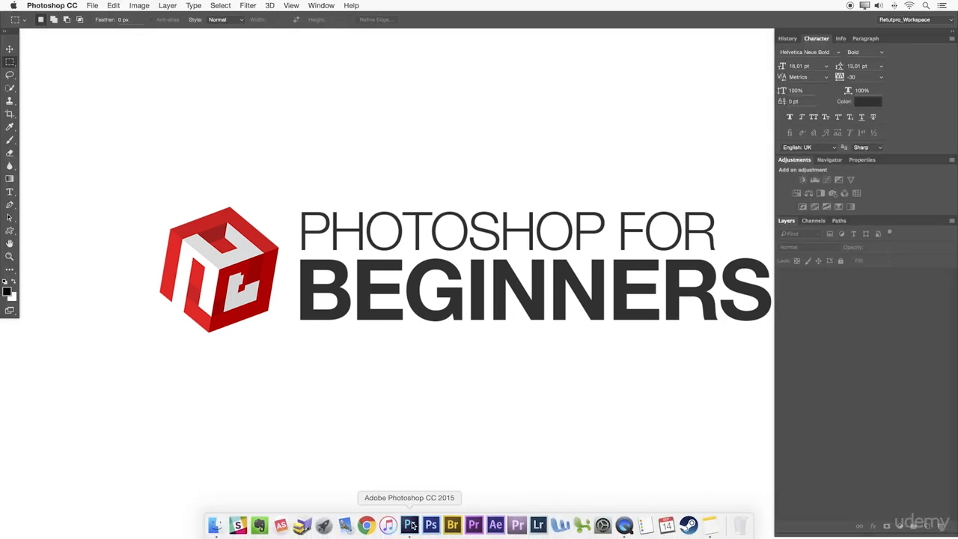
Turn the Application Frame on and switch the workspace from Start to Retutpro_Workspace
left_click(306, 5)
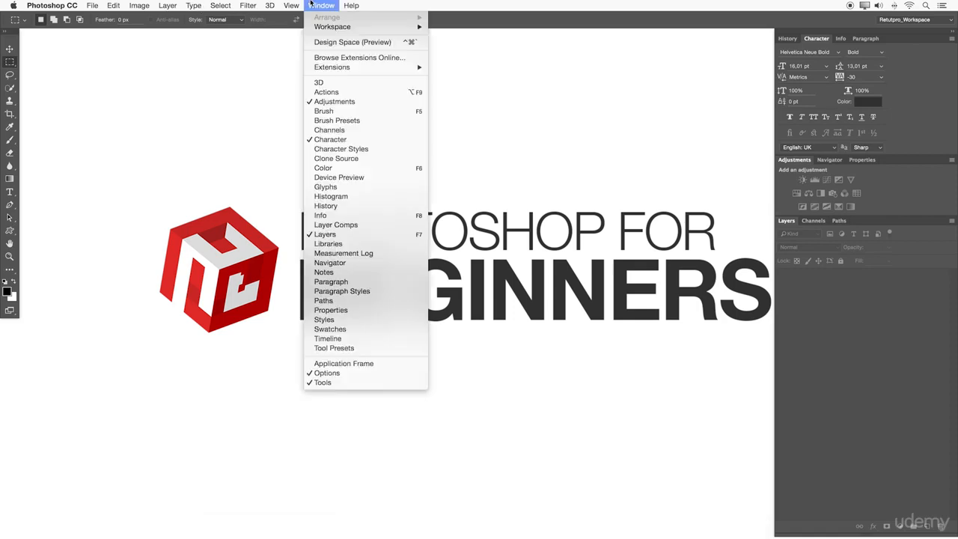
left_click(321, 365)
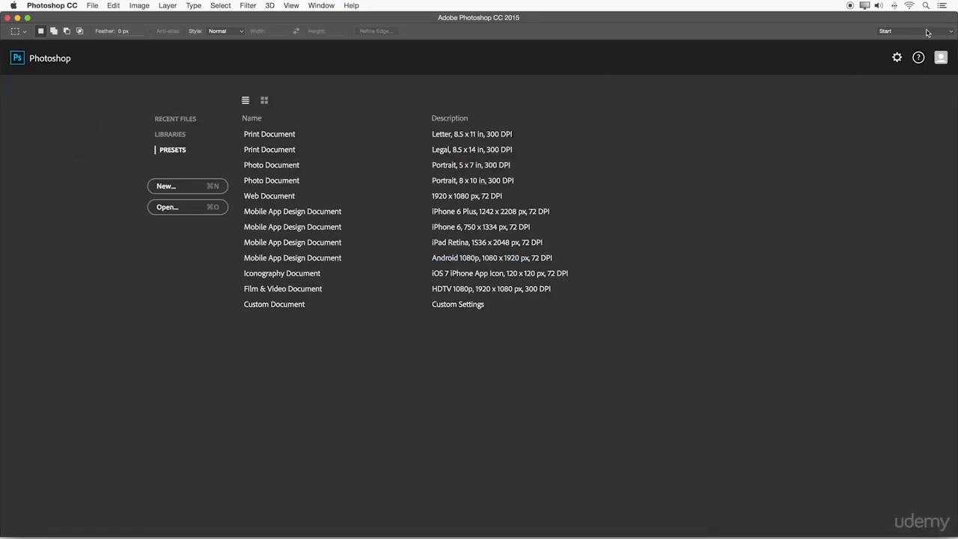
left_click(927, 32)
left_click(895, 15)
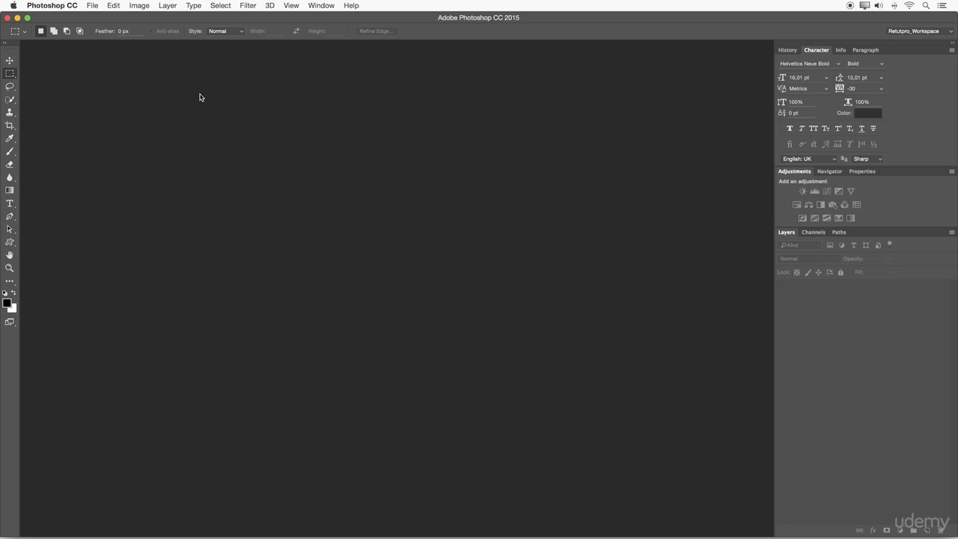
Try the four color themes in the Interface preferences and apply the second-darkest gray theme
left_click(59, 5)
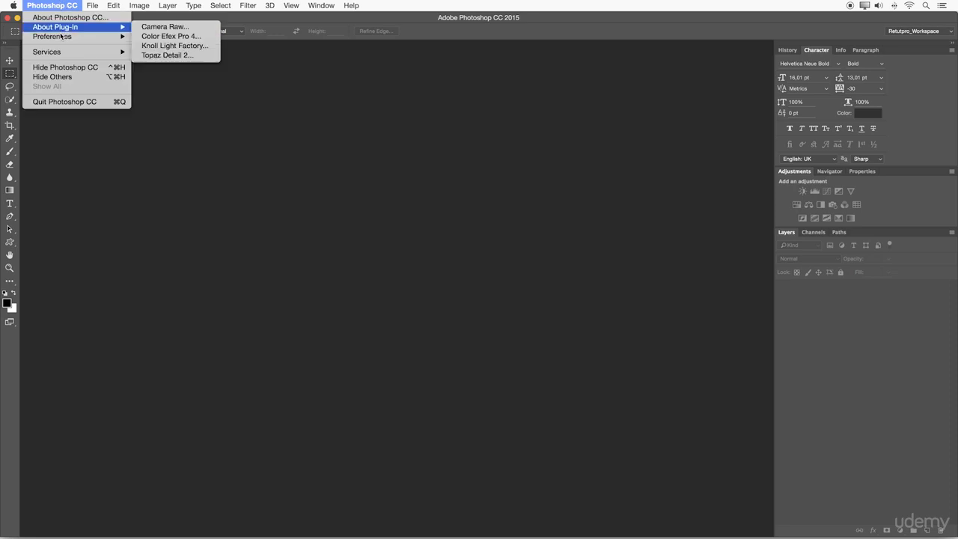
mouse_move(64, 36)
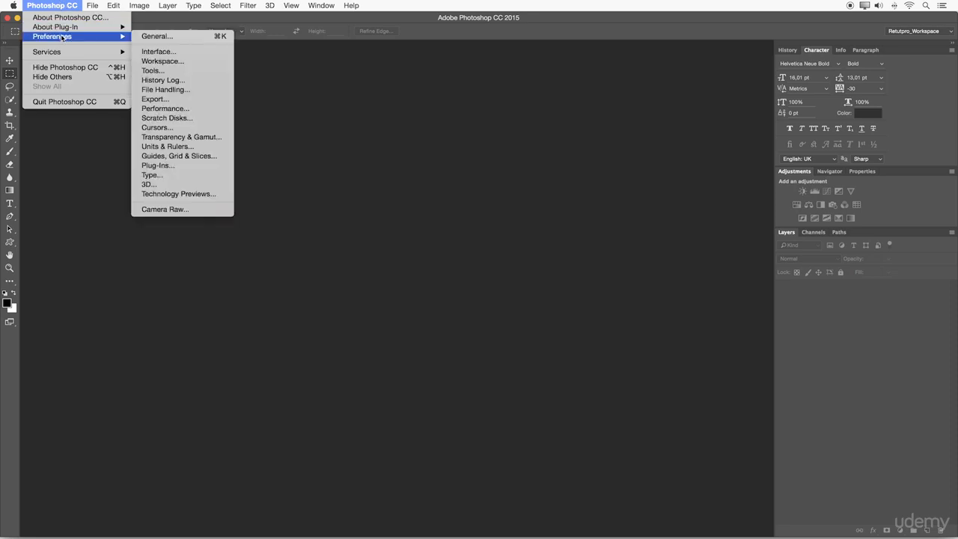
left_click(157, 53)
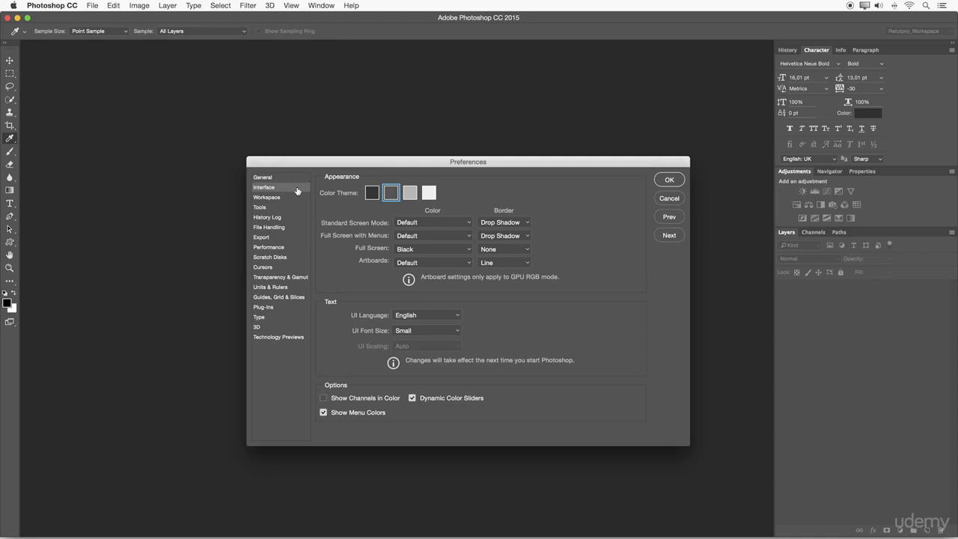
left_click(371, 184)
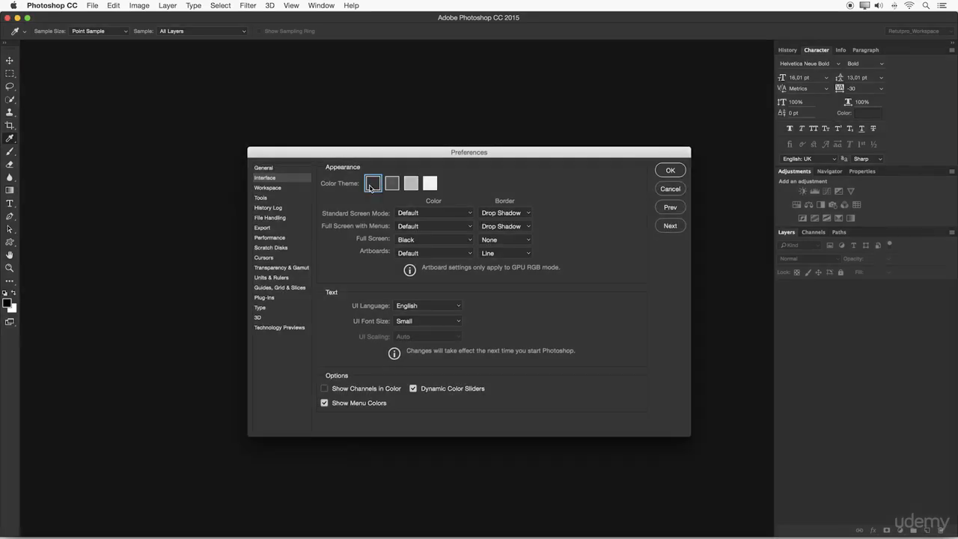
left_click(391, 184)
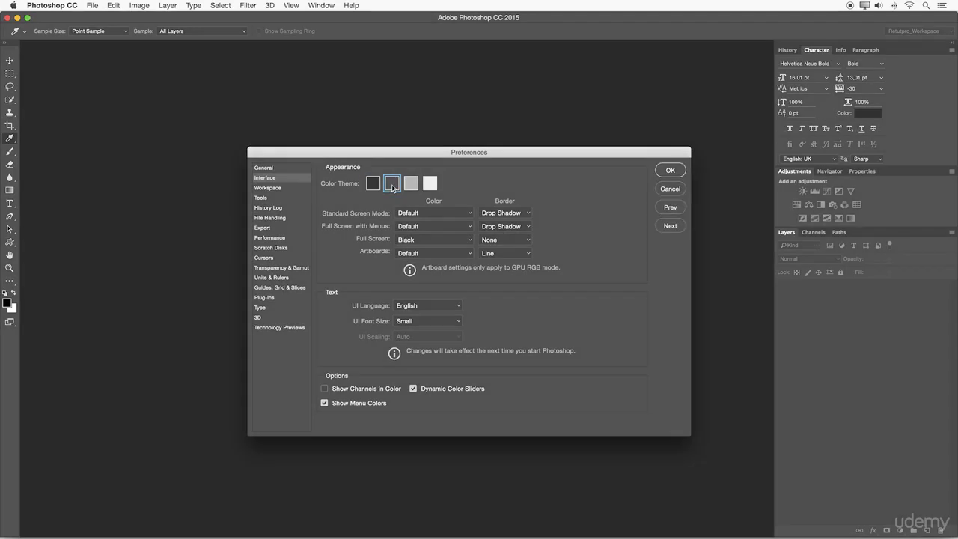
left_click(411, 185)
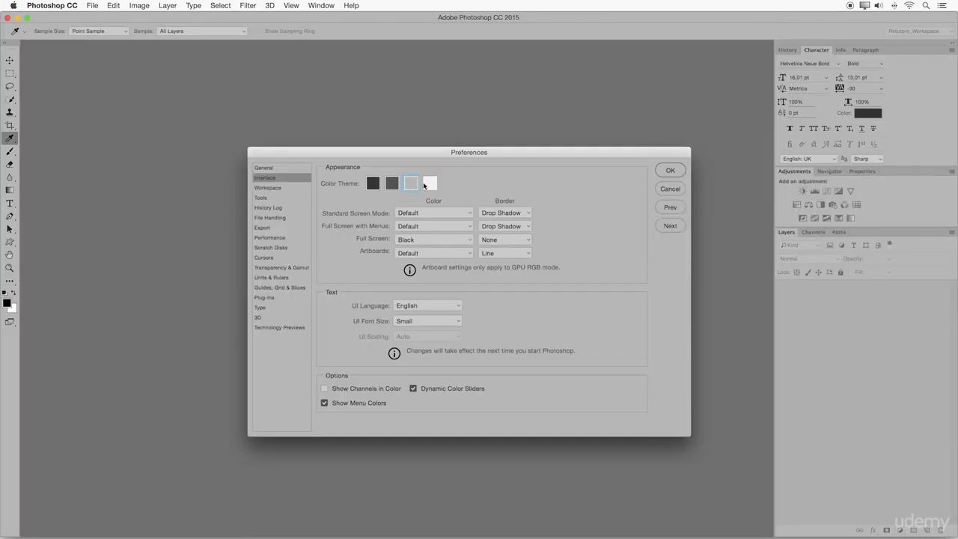
left_click(433, 184)
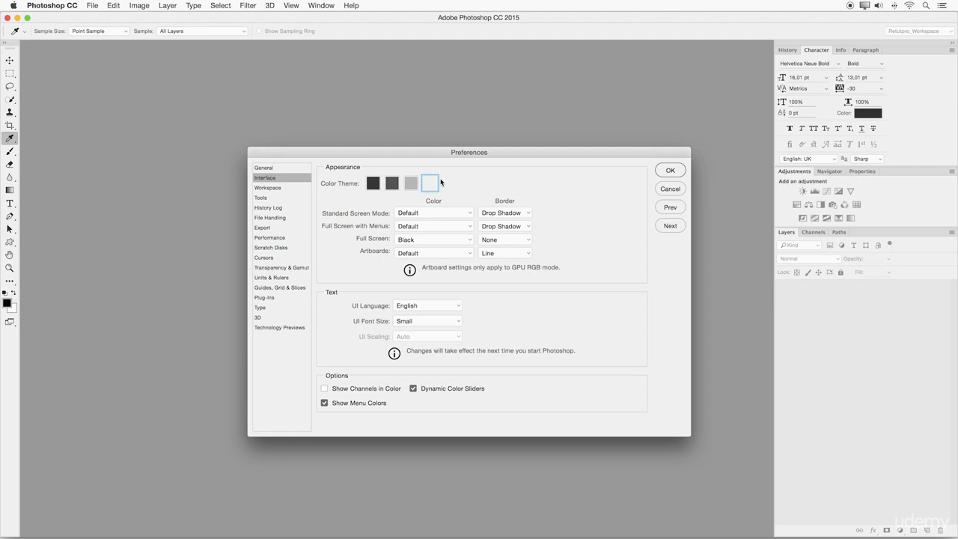
left_click(395, 183)
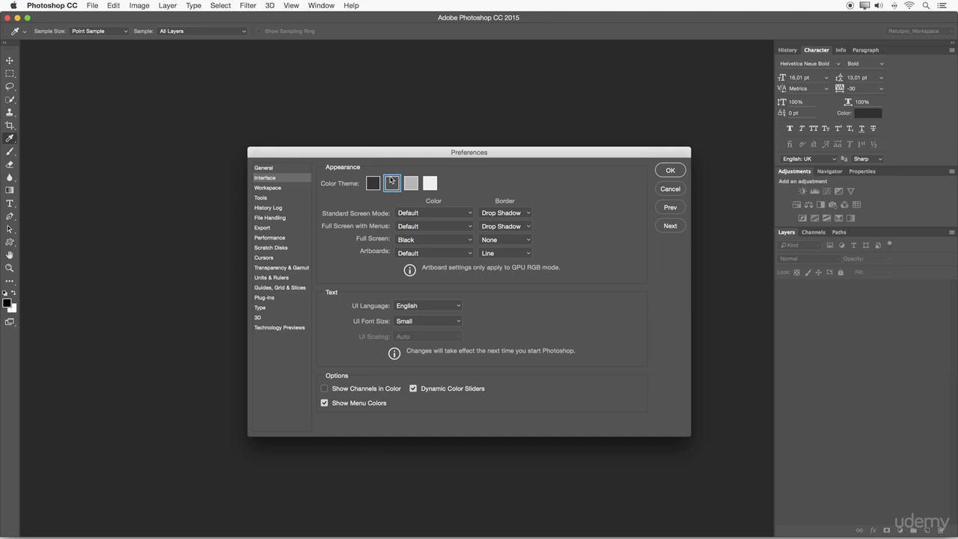
left_click(667, 171)
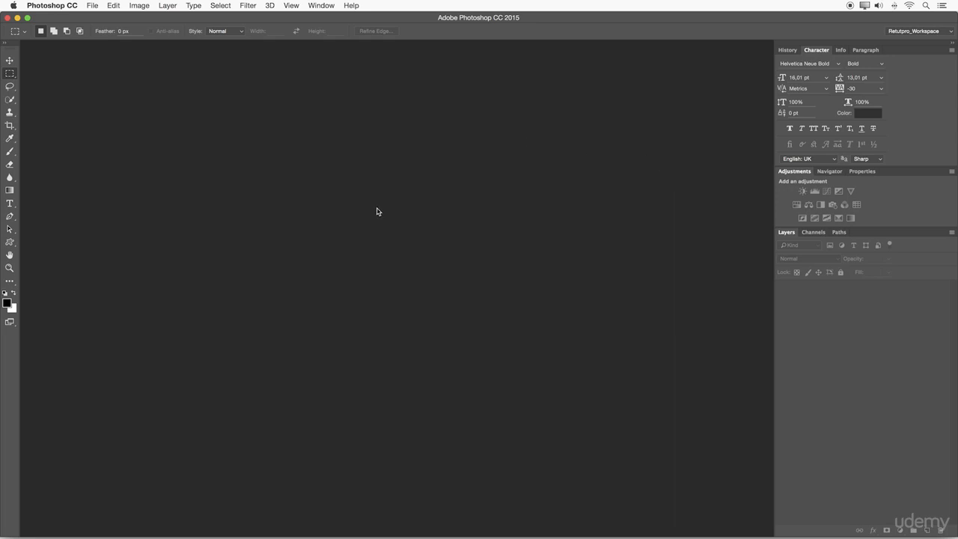